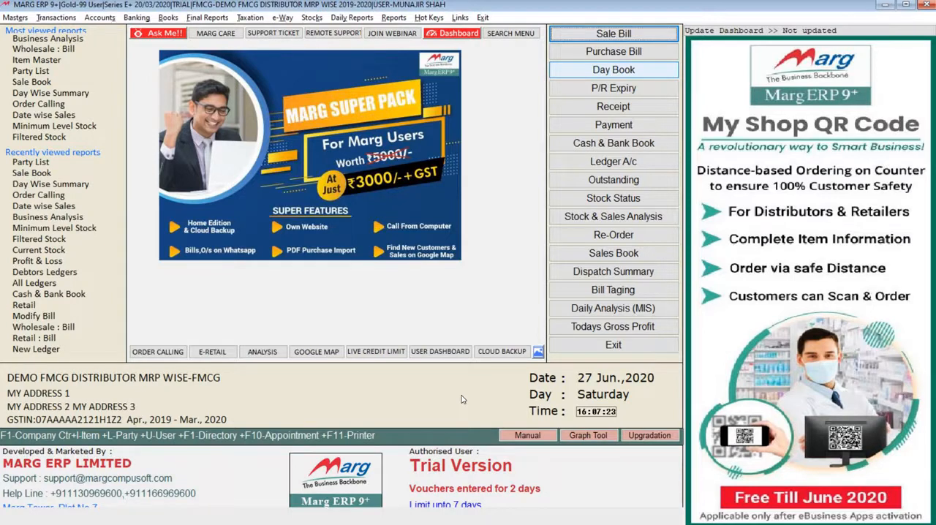
key(alt+n)
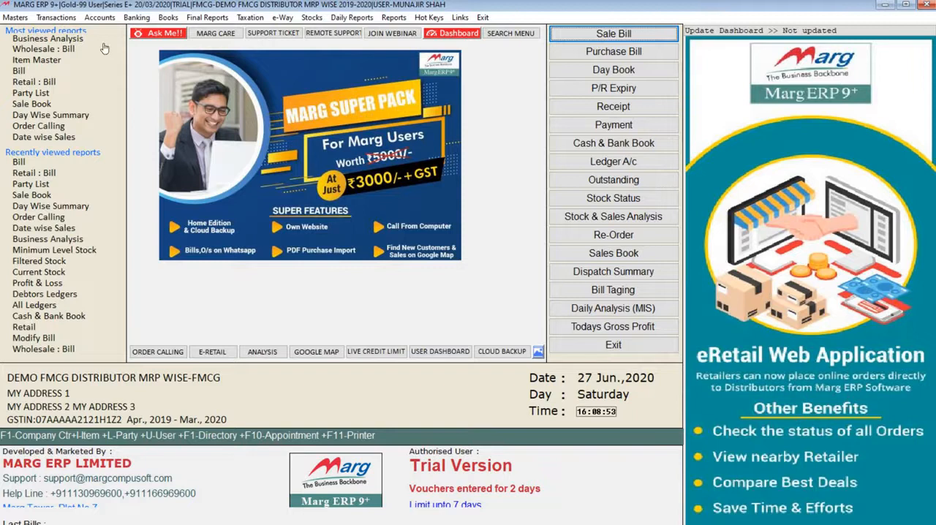
click(57, 19)
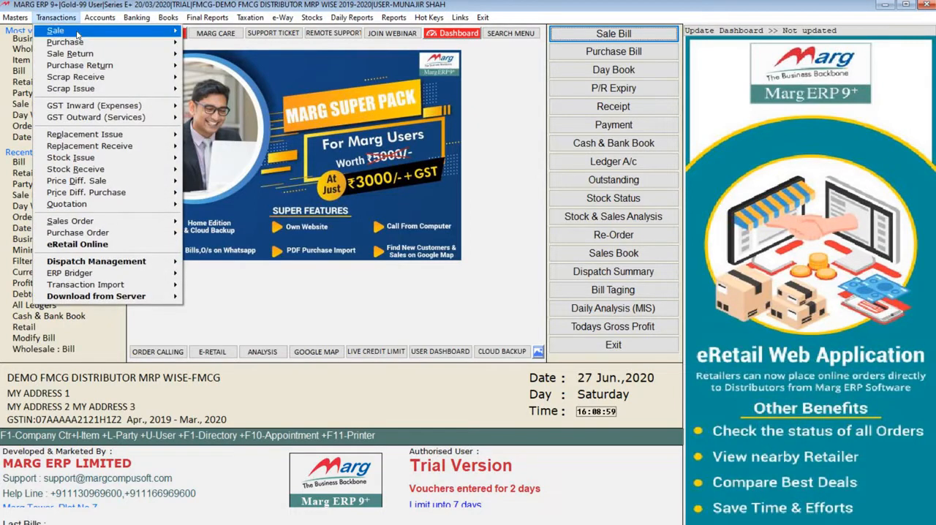
mouse_move(103, 38)
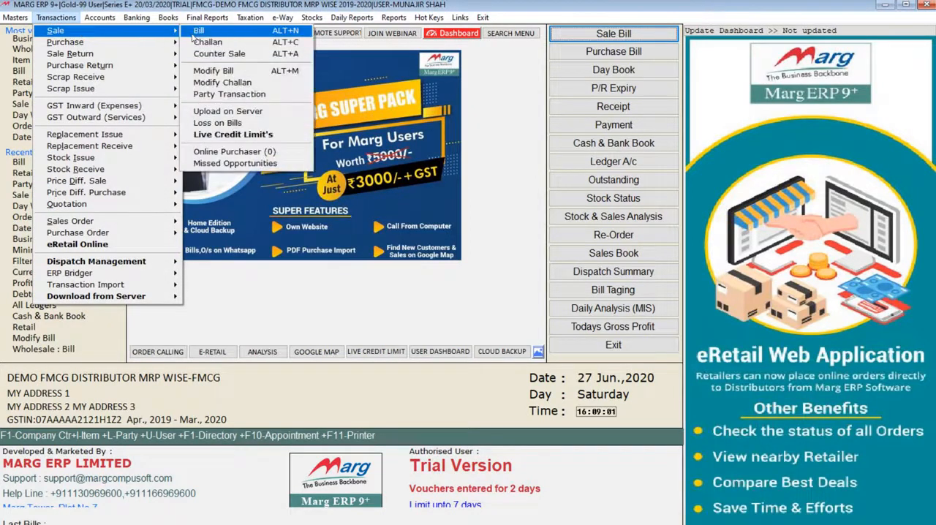
click(199, 34)
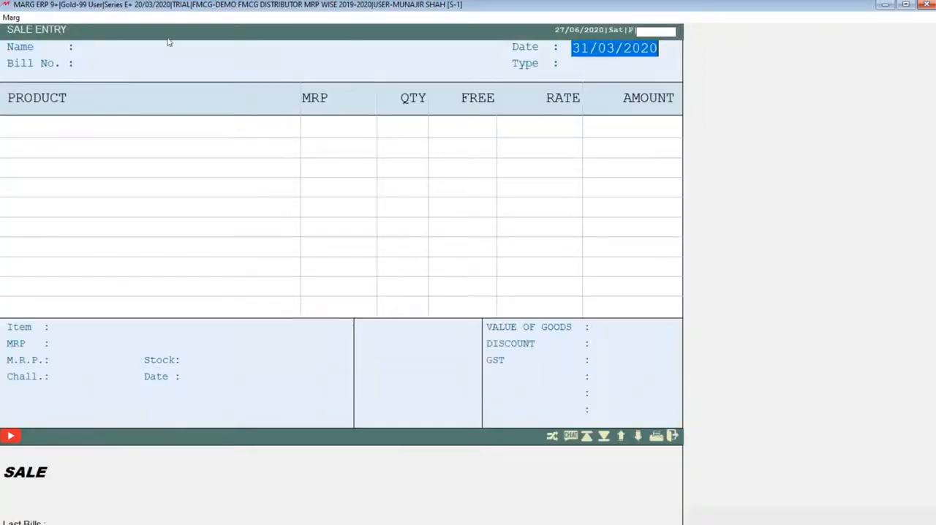
key(Escape)
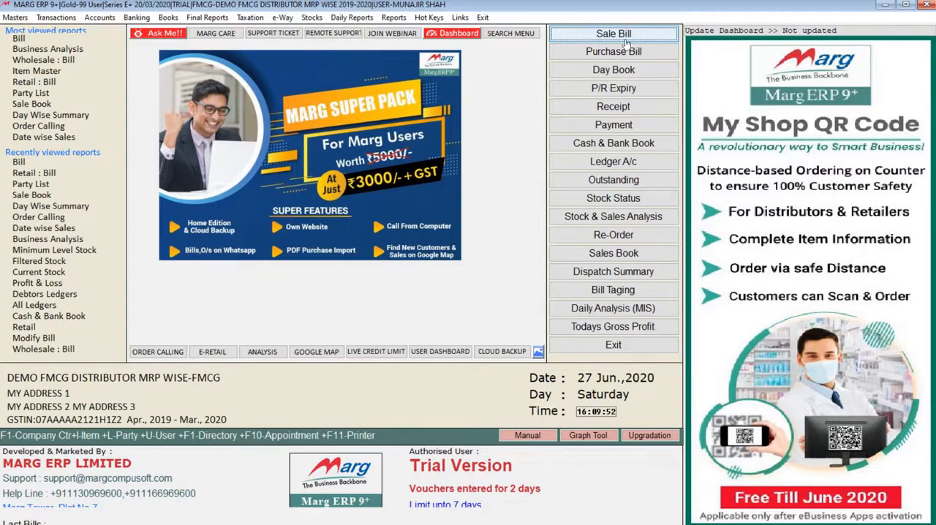
click(608, 41)
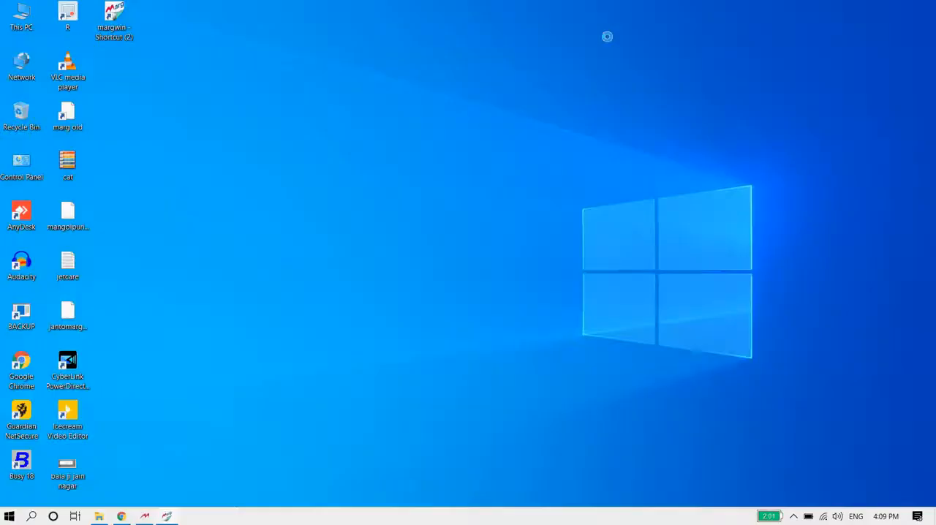
key(Return)
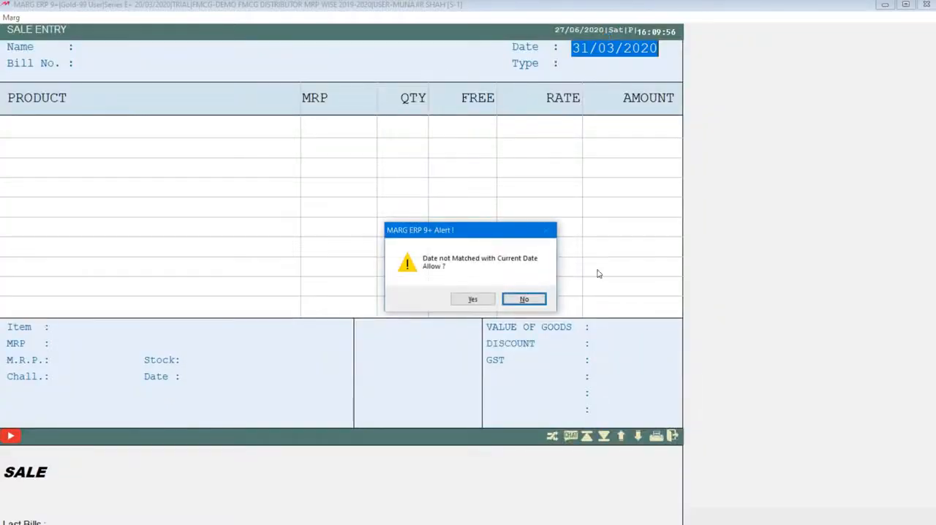
click(516, 304)
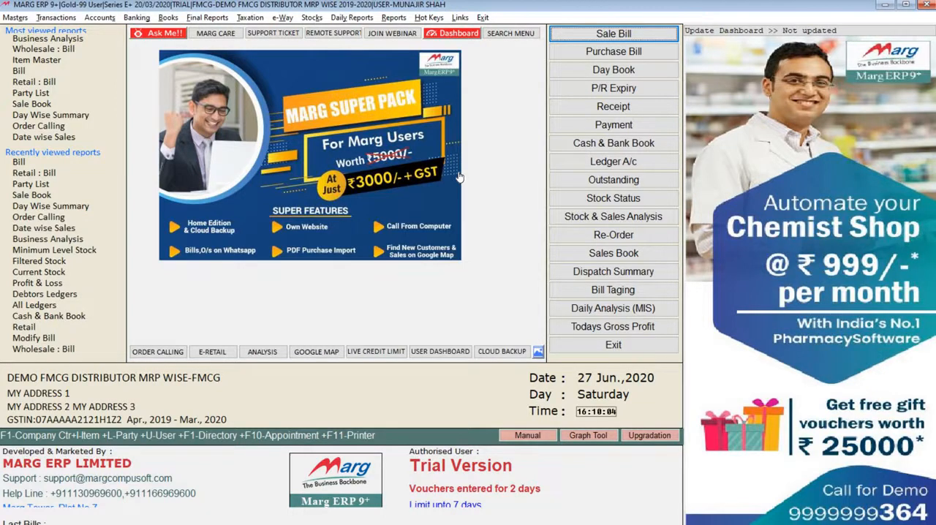
- Open a new sale bill, keep the date 31/03/2020 and allow it to differ from the current date
key(Return)
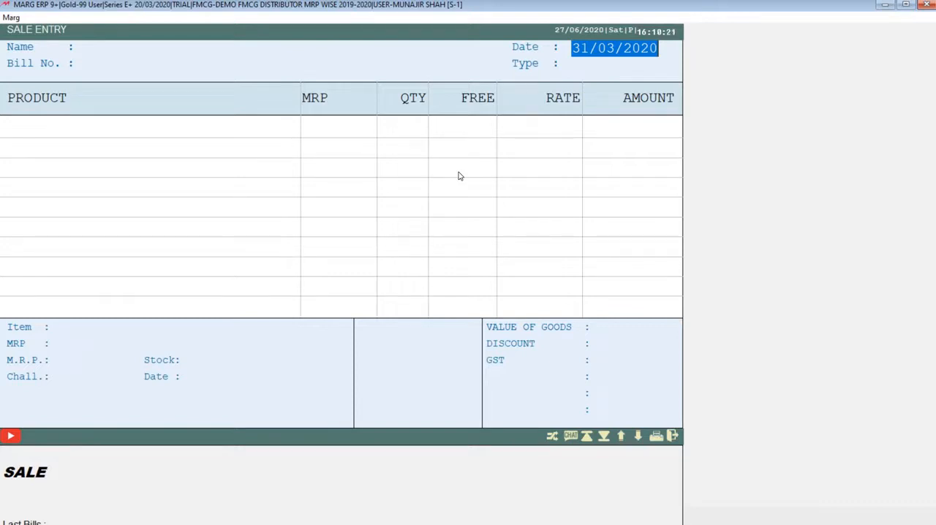
key(Return)
key(Left)
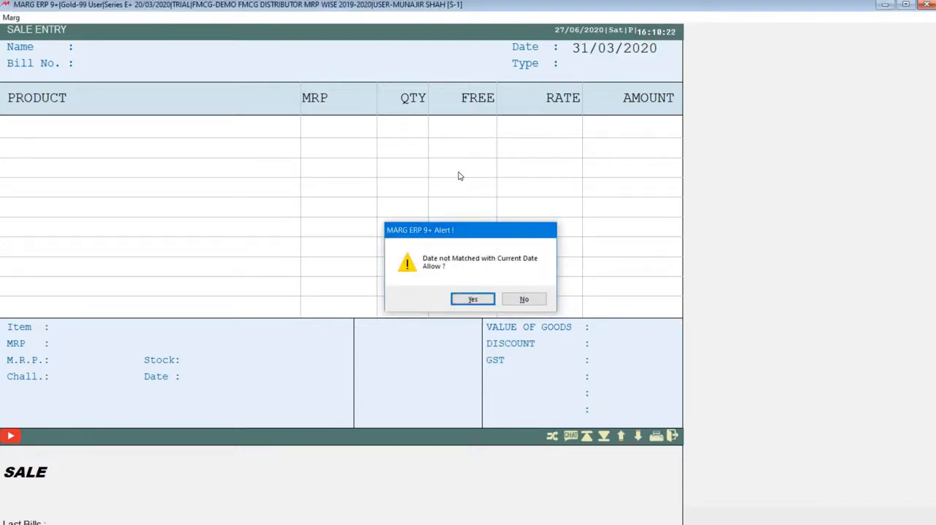
key(Return)
key(Return)
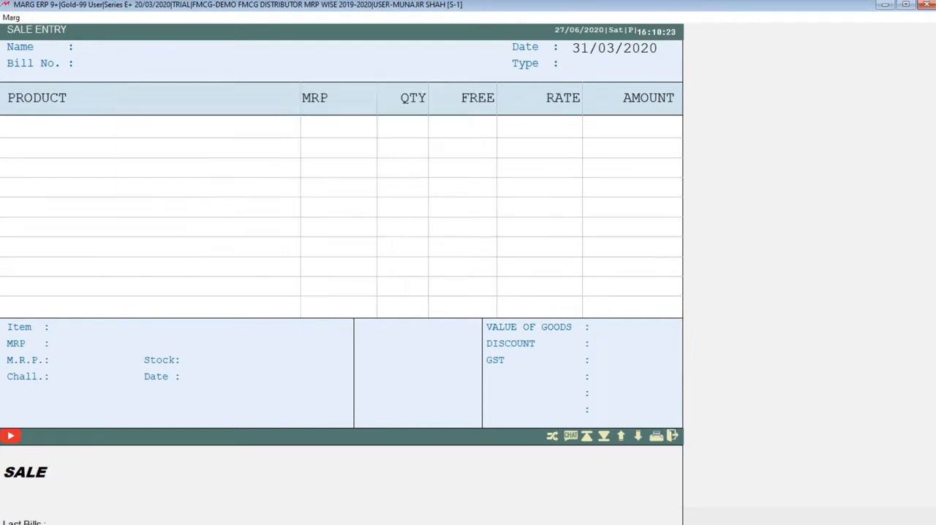
- Look through the party ledgers, pick AGARAWAL TRADERS to view its party history, and return to the ledger list
key(Down)
key(Down)
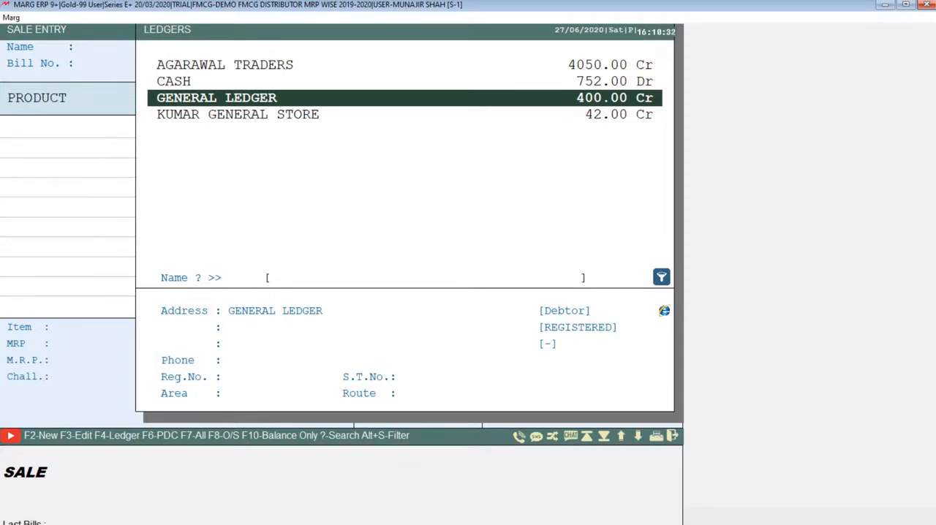
key(Up)
key(Up)
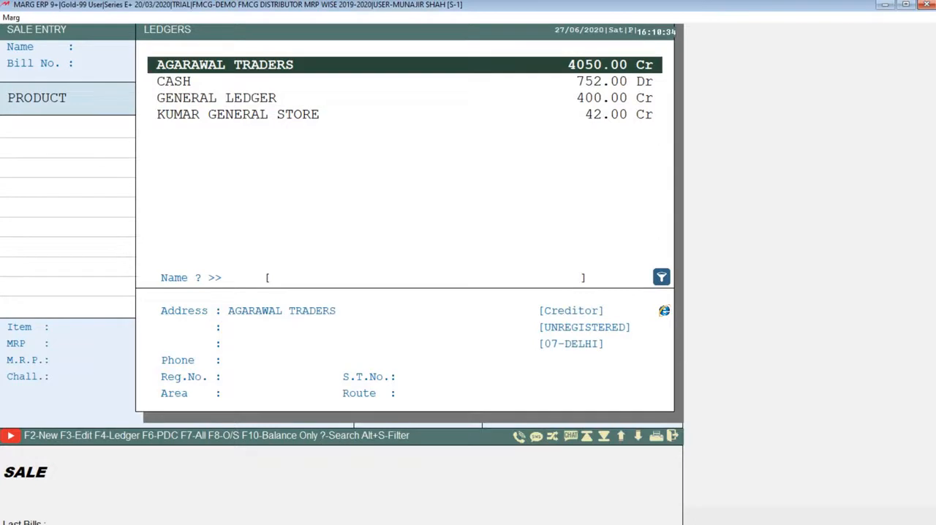
key(Down)
key(Down)
key(Down)
key(Up)
key(Up)
key(Up)
key(Return)
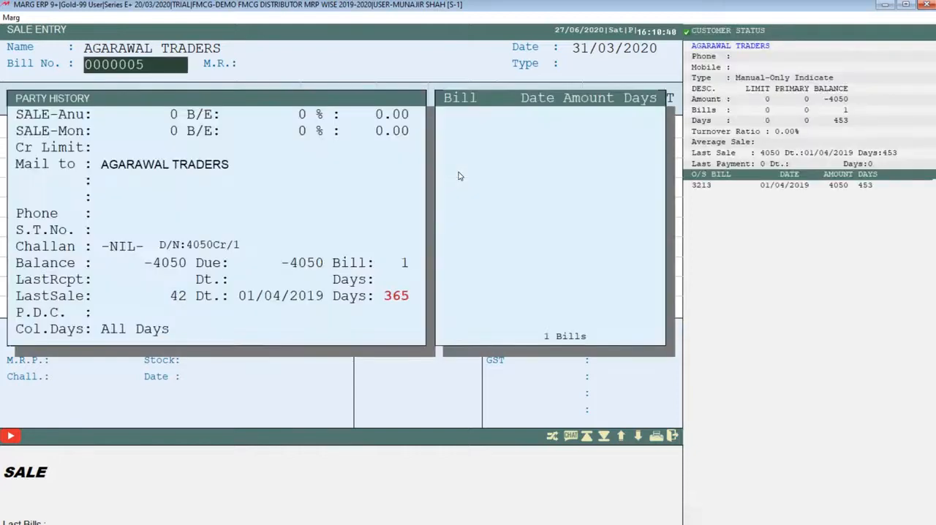
key(Escape)
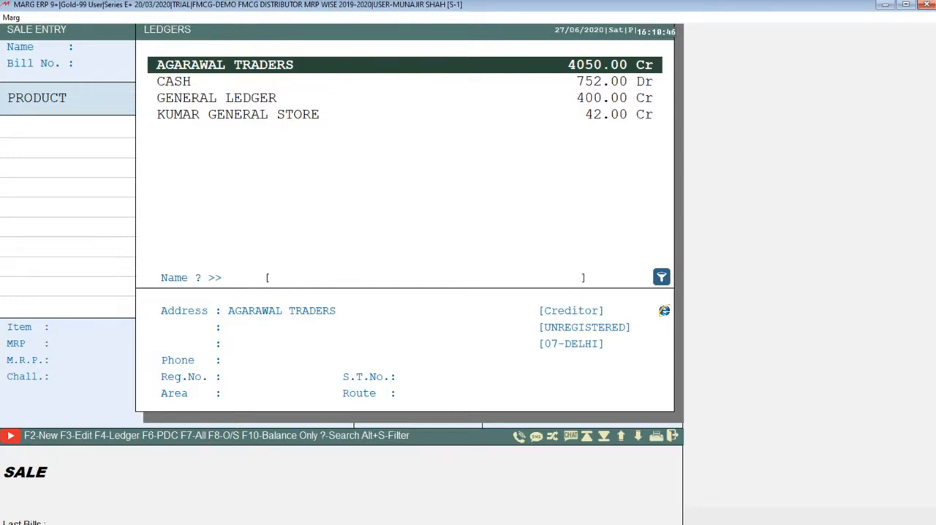
- Open a blank new ledger form under the SUNDRY DEBTORS group and close it without saving
key(F2)
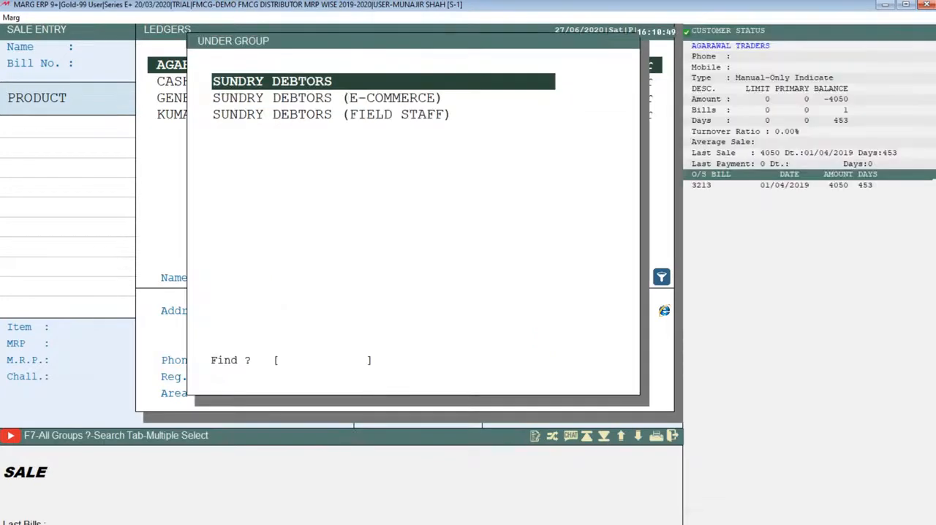
key(Return)
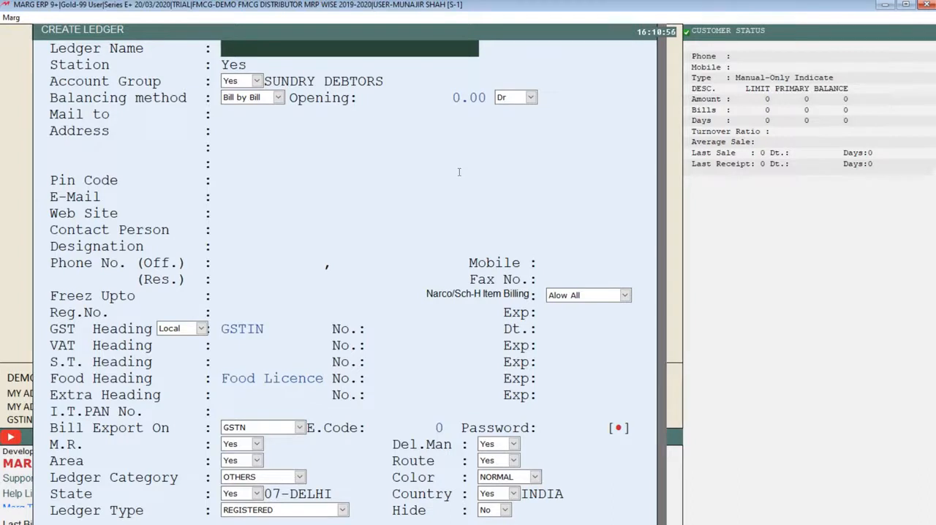
key(Escape)
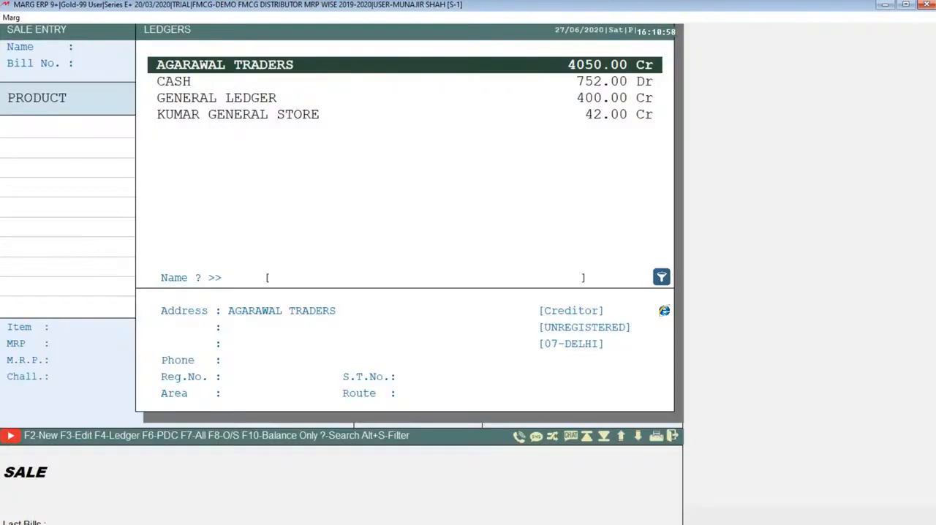
- Choose AGARAWAL TRADERS as the bill's party, keep the proposed bill number and leave the M.R. field empty
key(Down)
key(Down)
key(Down)
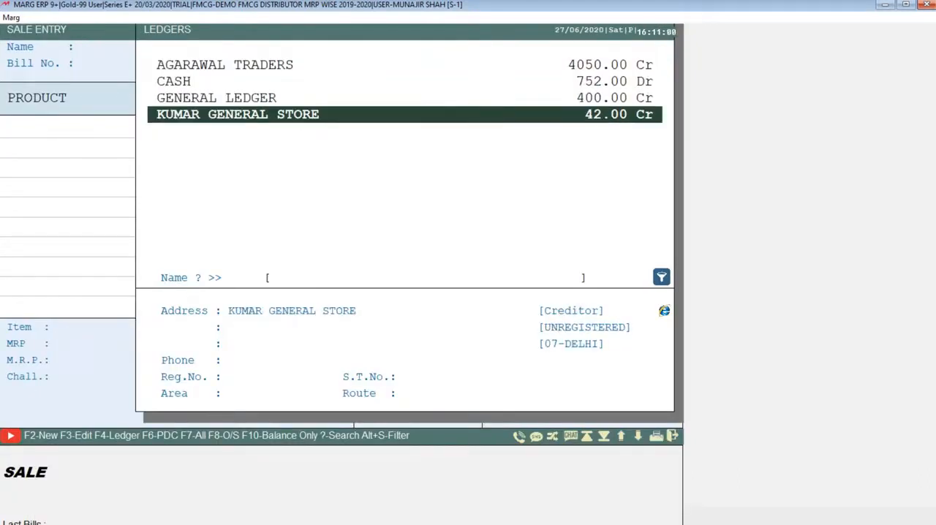
key(Up)
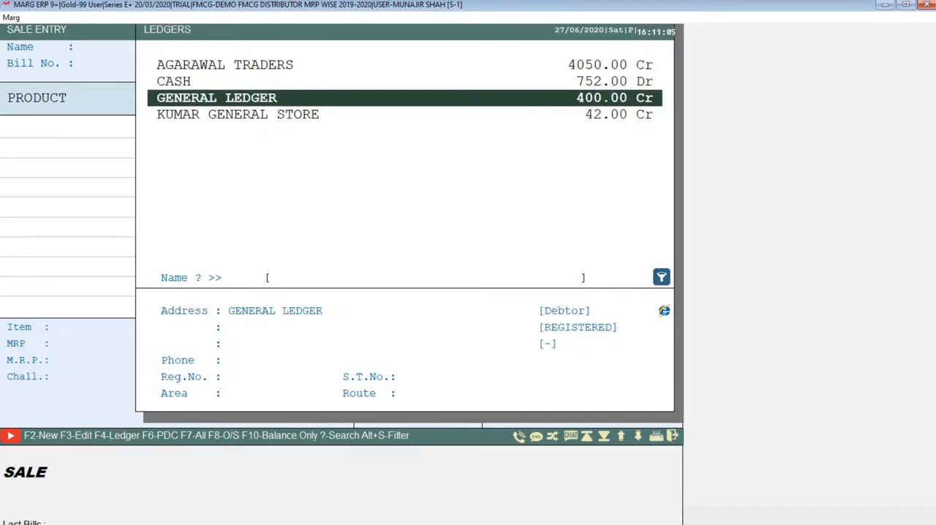
key(Up)
key(Up)
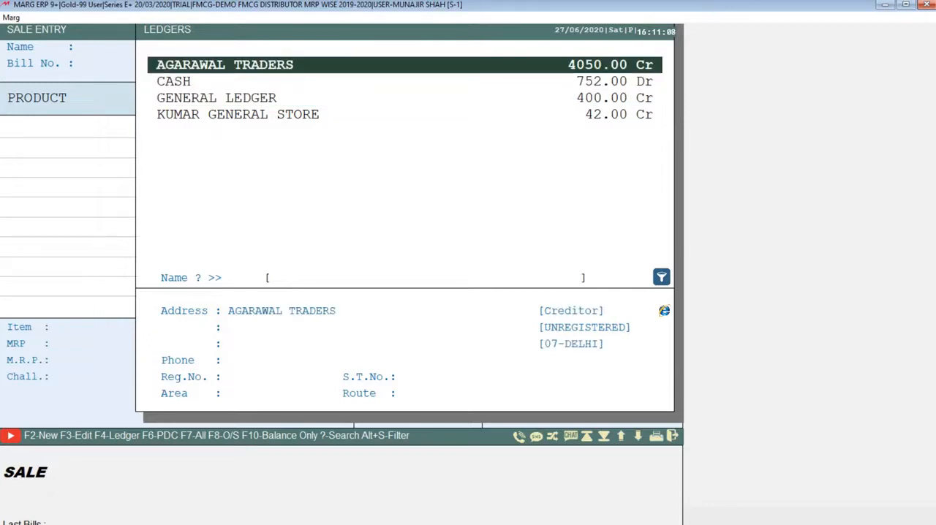
key(Return)
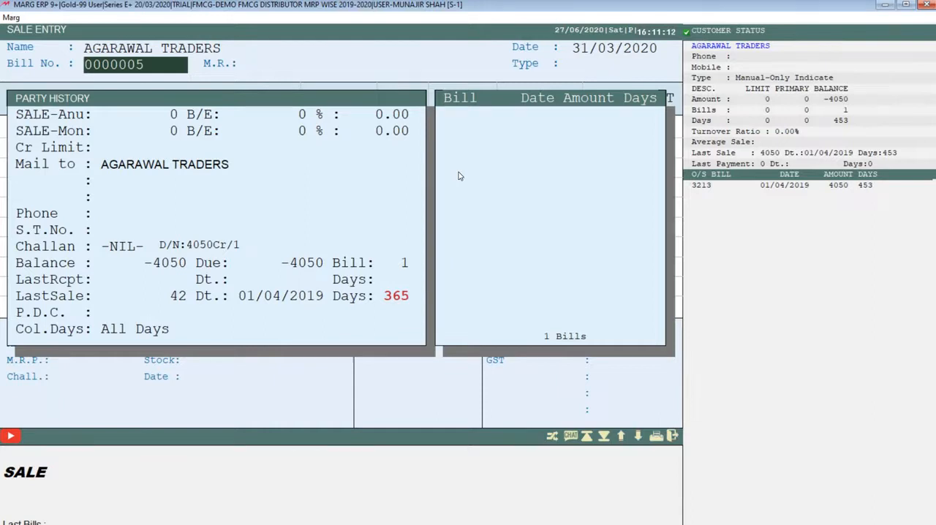
key(Return)
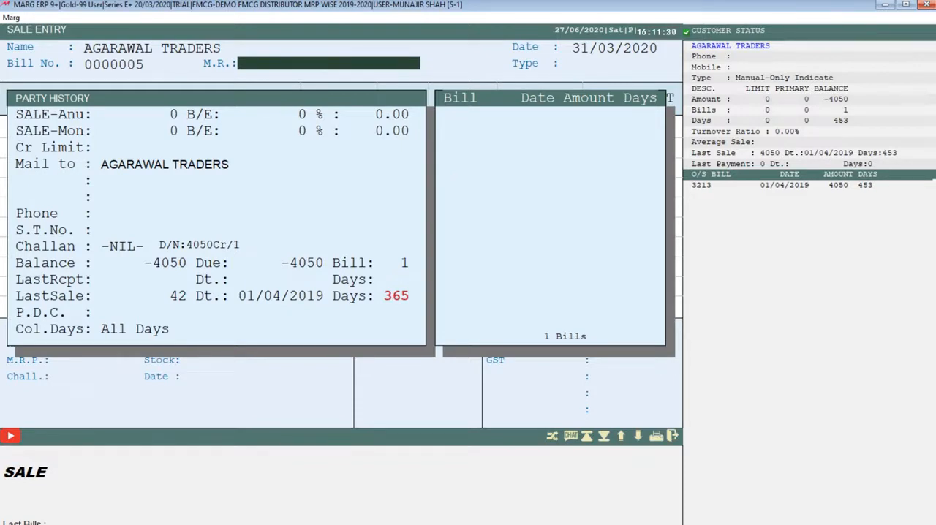
key(Return)
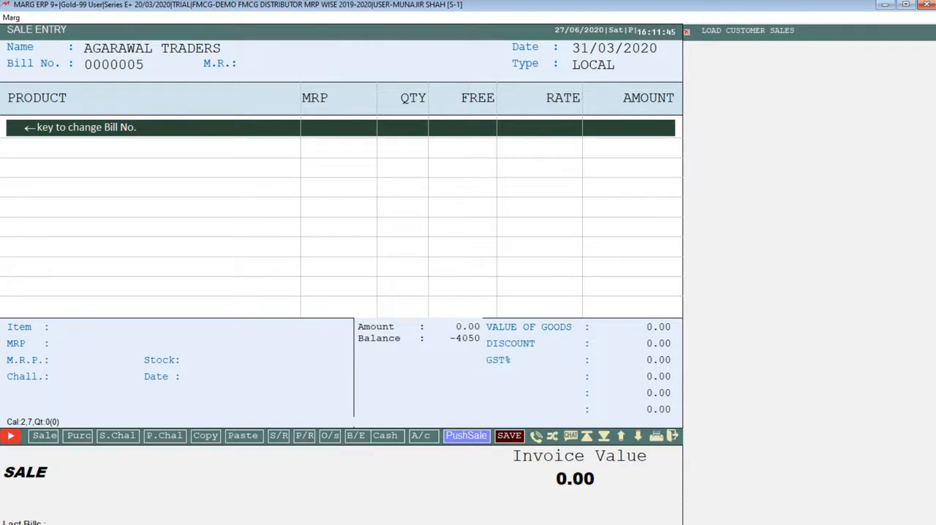
- Add the item KURKERY with MRP 100.00 to the bill and set its quantity to 50
text(L)
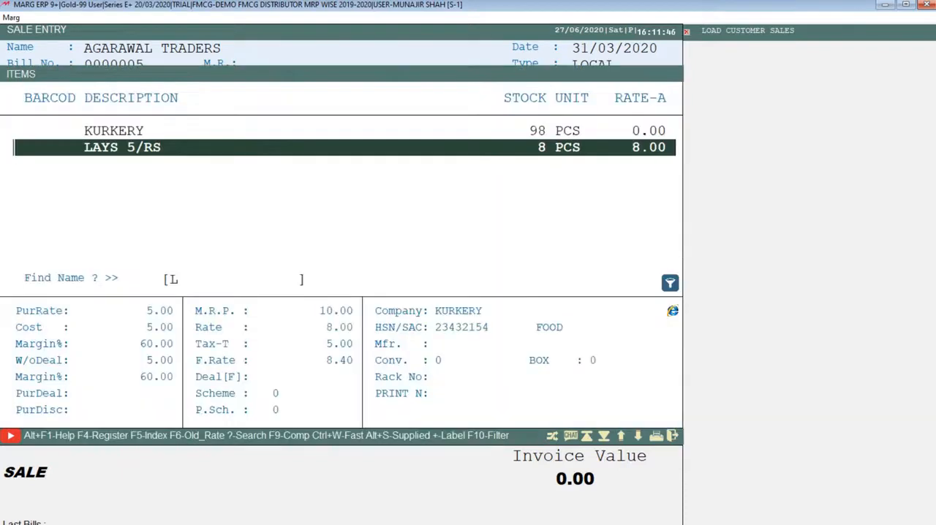
key(Up)
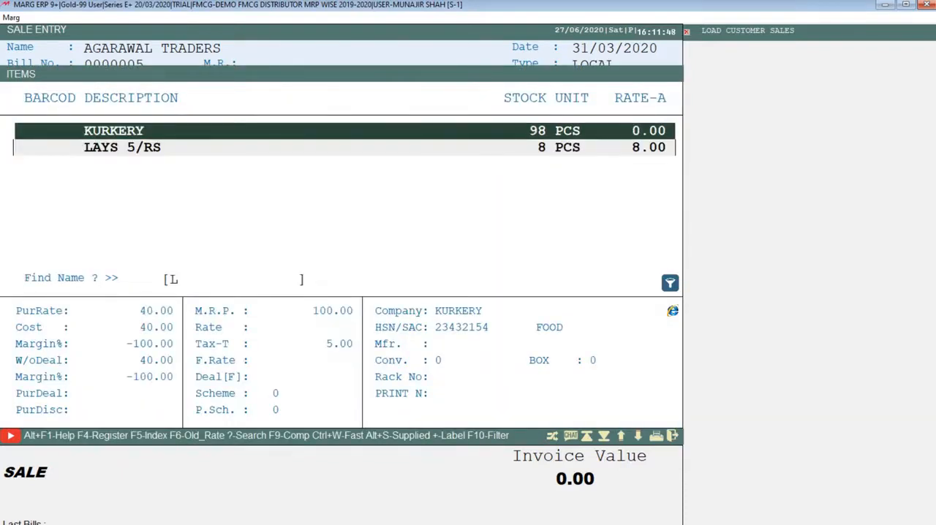
key(Return)
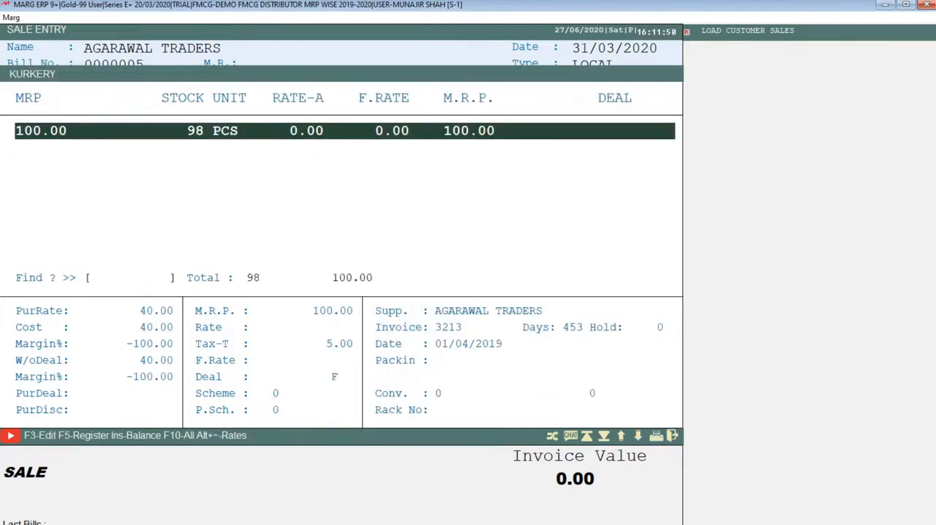
key(Return)
text(50)
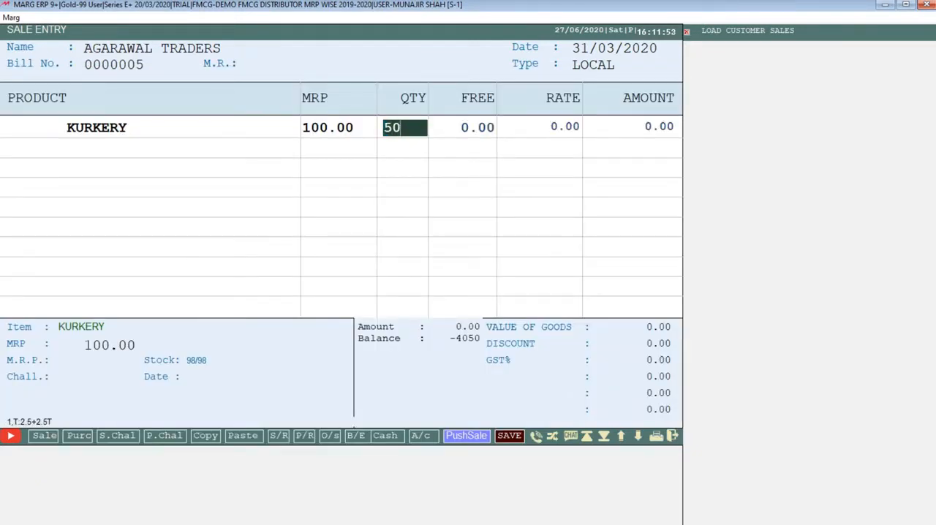
key(Return)
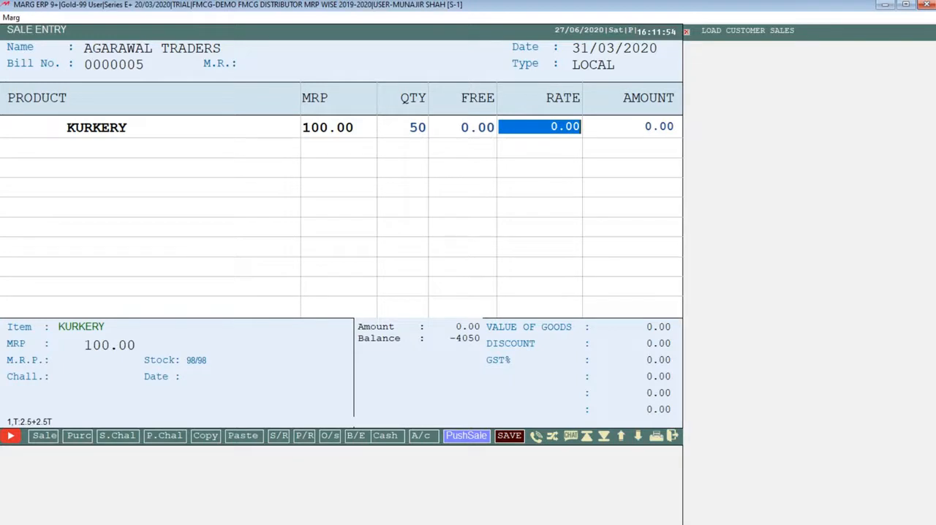
- Set the KURKERY rate to 15, allow it below the purchase rate without storing it, and choose Wait on the net loss alert
text(15 .)
key(Return)
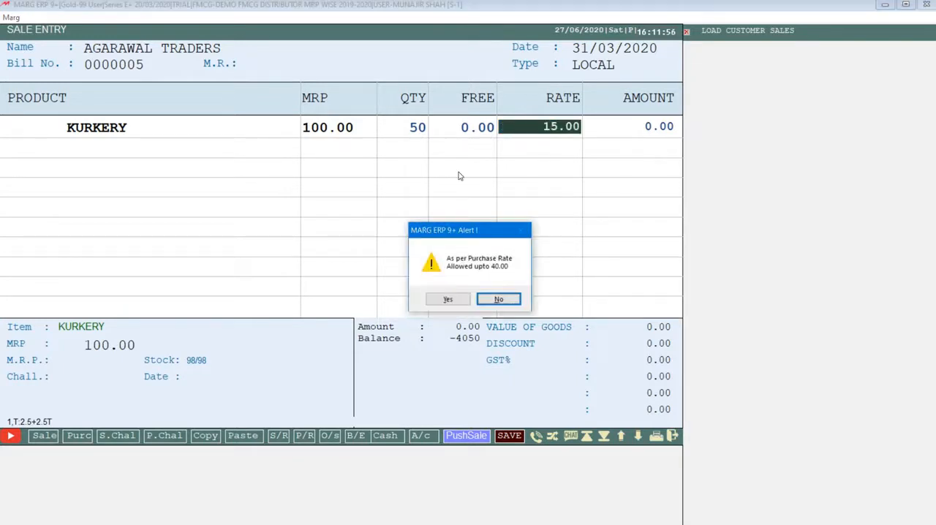
key(Left)
key(Return)
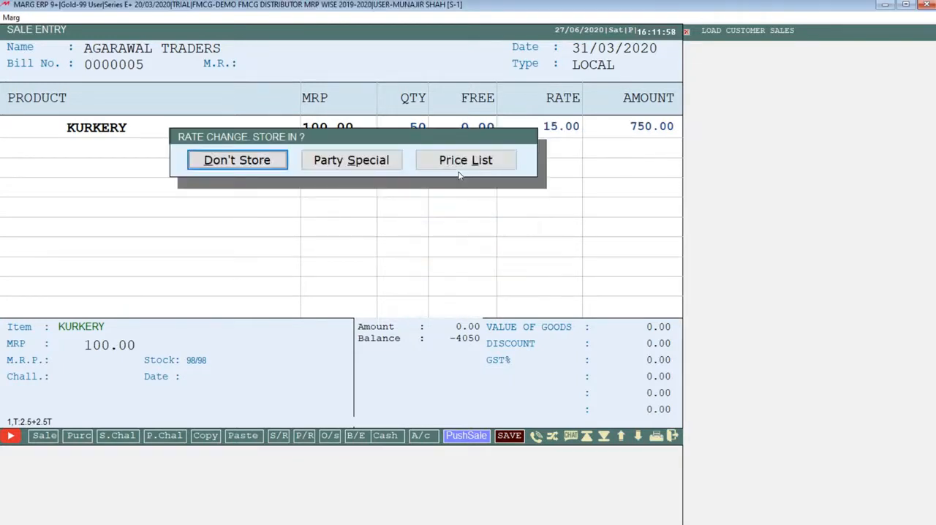
key(Return)
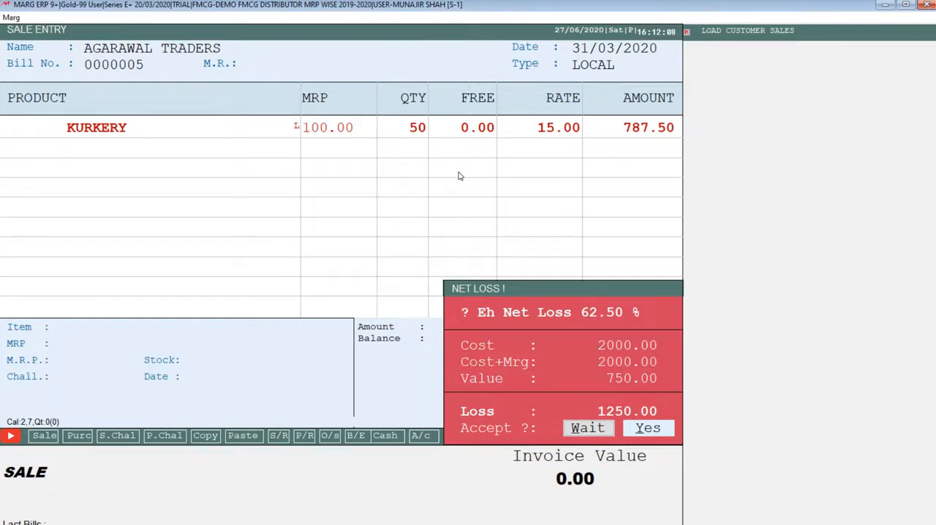
key(Left)
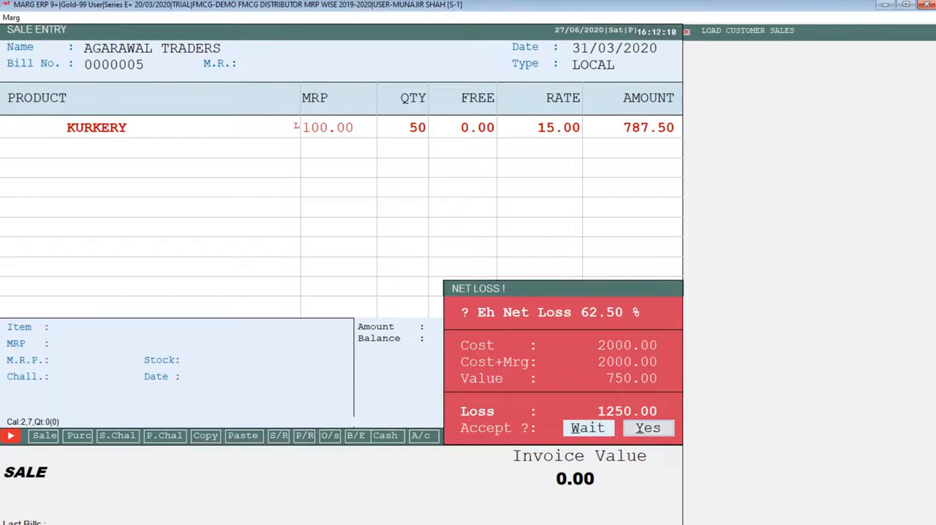
key(Return)
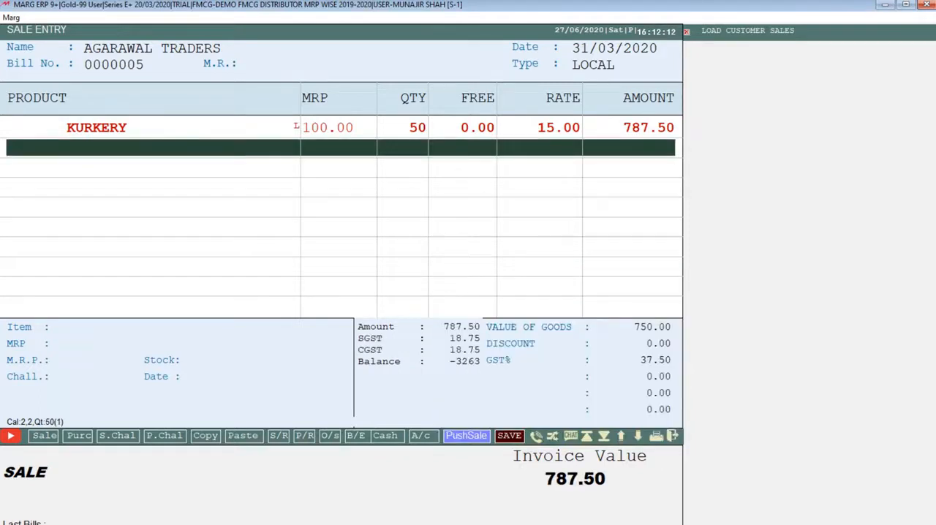
- Reopen the KURKERY line in the bill and set its rate to 45
key(Up)
key(Return)
key(Return)
key(Return)
key(Return)
key(Return)
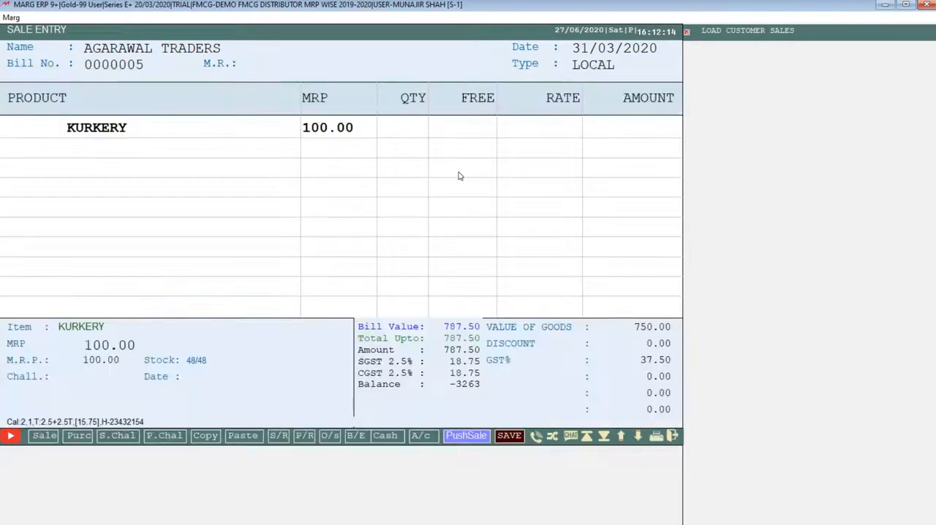
text(40)
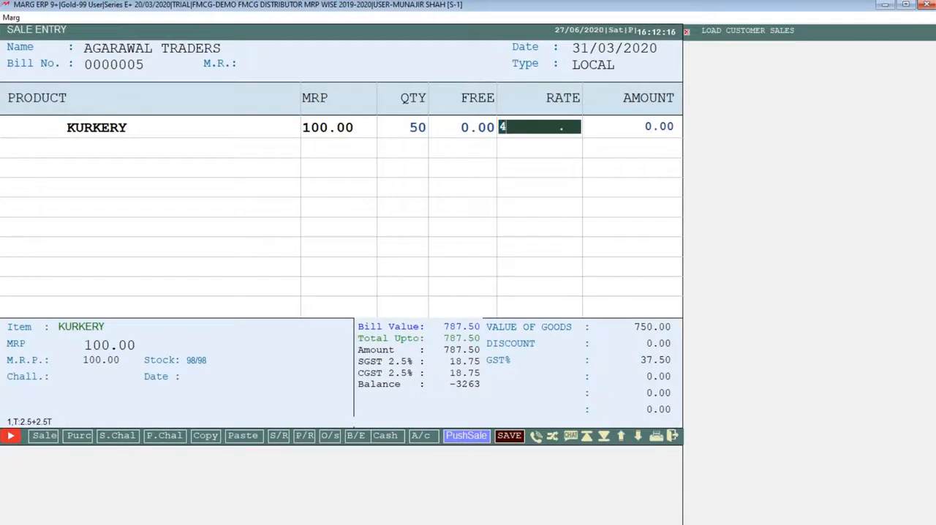
key(Return)
key(Return)
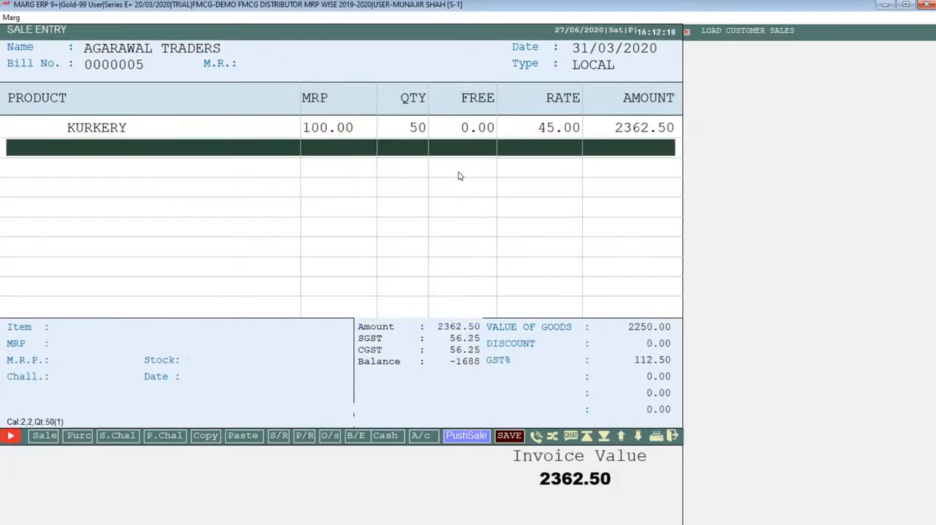
key(Up)
key(Return)
key(Return)
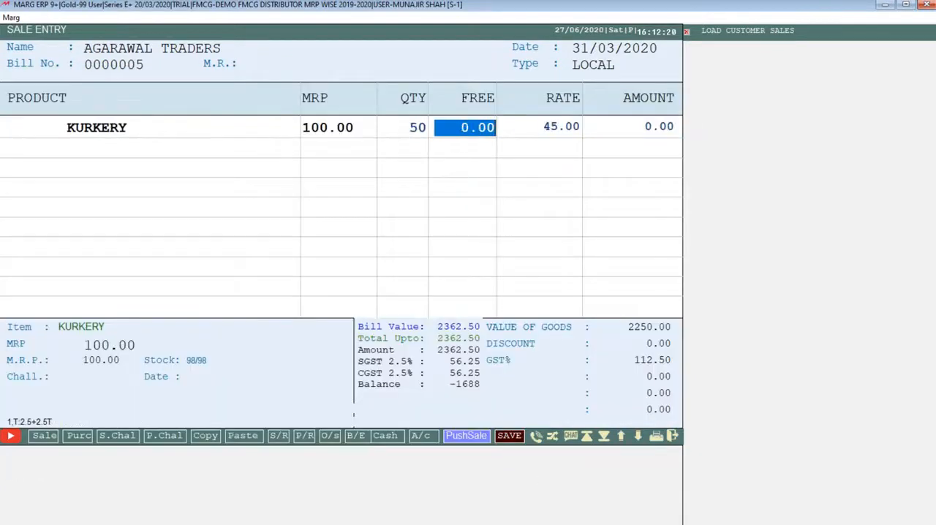
key(Return)
key(Return)
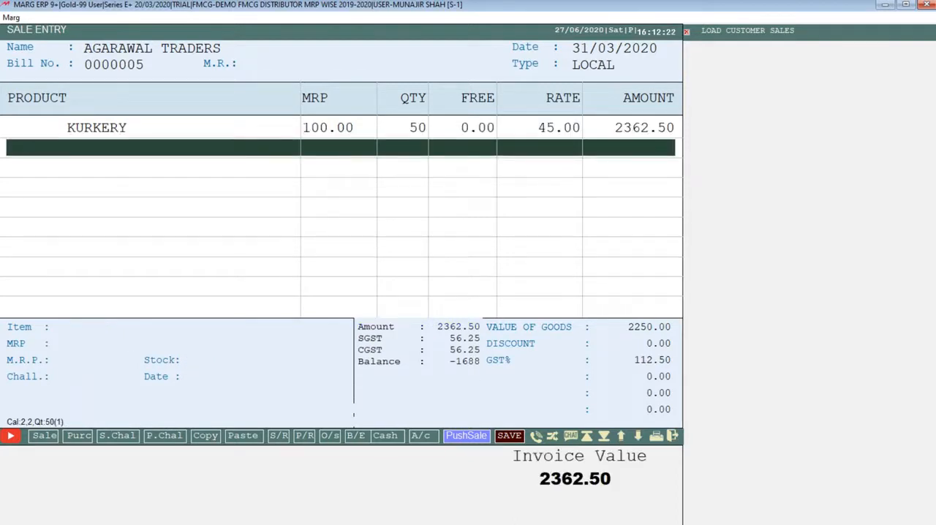
- Set the KURKERY rate to 46 and answer the prompt about where to store the changed rate
key(Up)
key(Return)
key(Return)
key(Return)
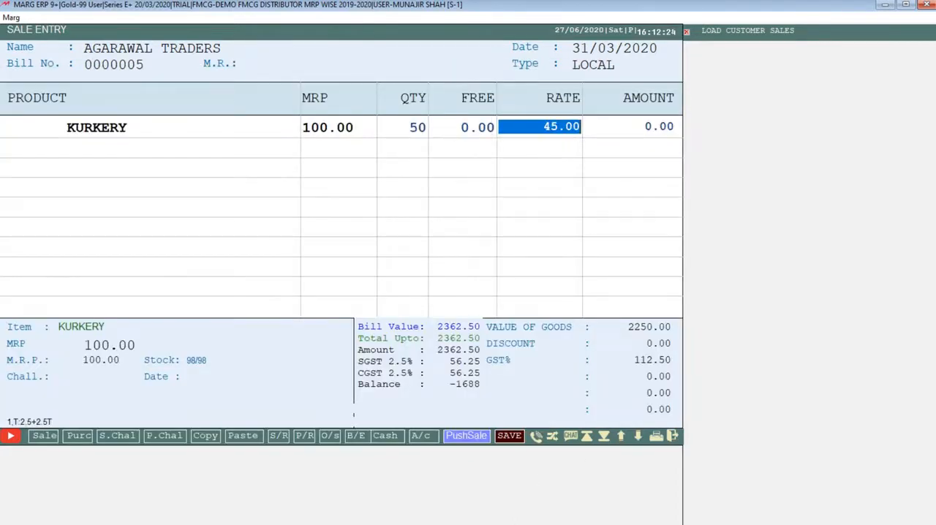
text(46 .)
key(Return)
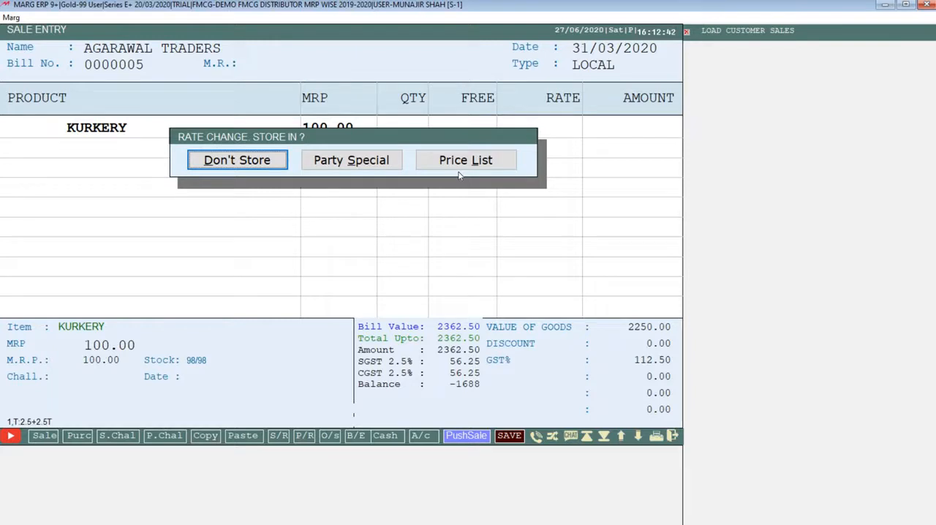
key(Right)
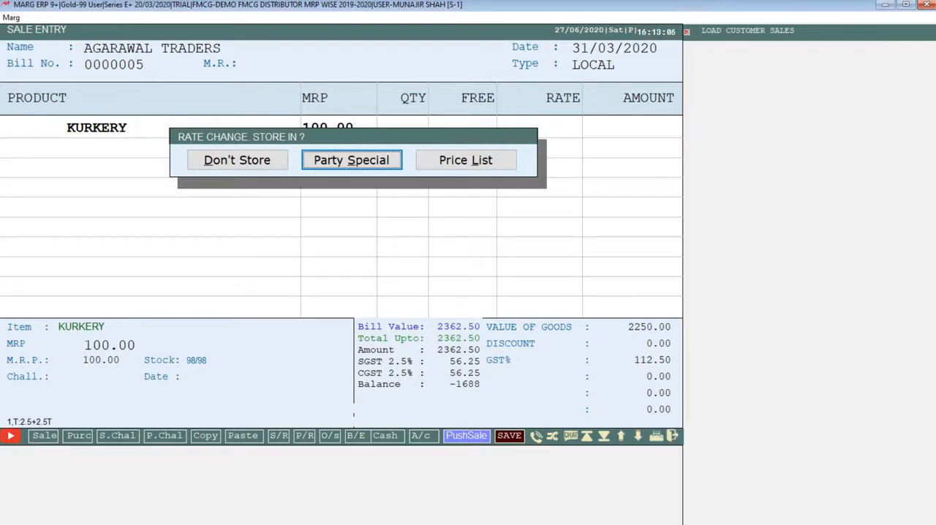
click(459, 170)
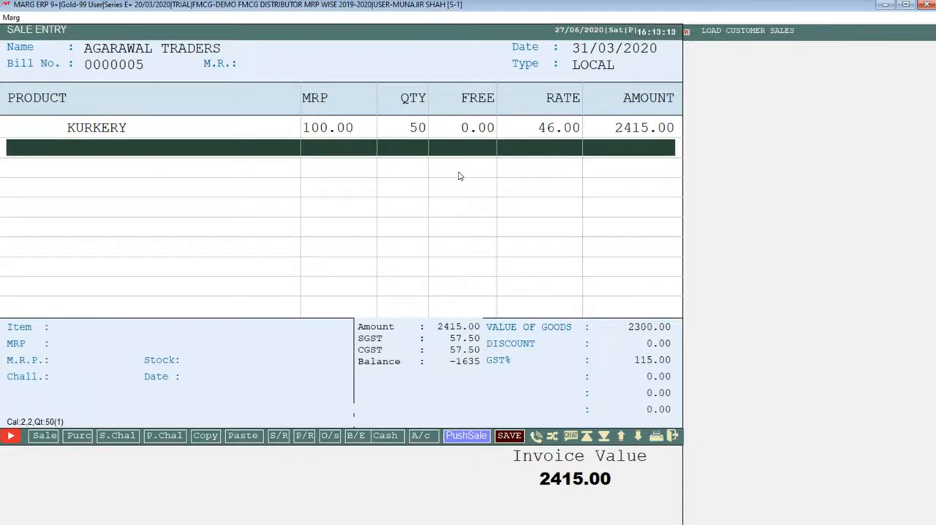
- Add LAYS 5/RS with MRP 10.00 to the bill, try quantity 10 and accept the saleable 8 pieces at rate 8.00
key(Return)
key(Down)
key(Up)
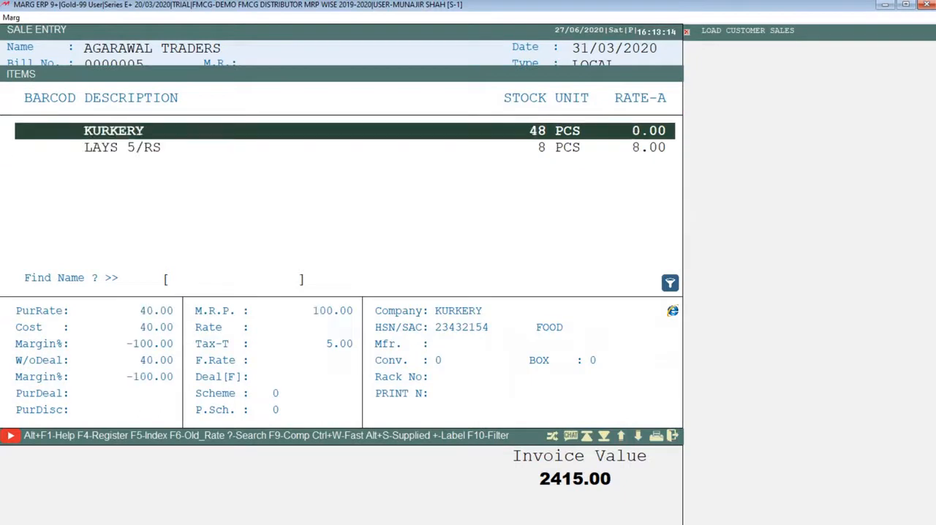
key(Down)
key(Return)
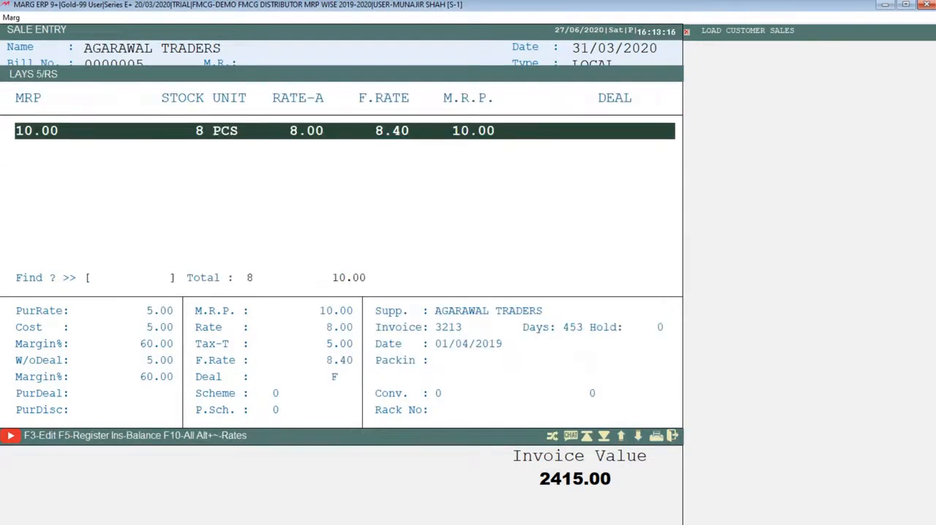
key(Return)
text(10)
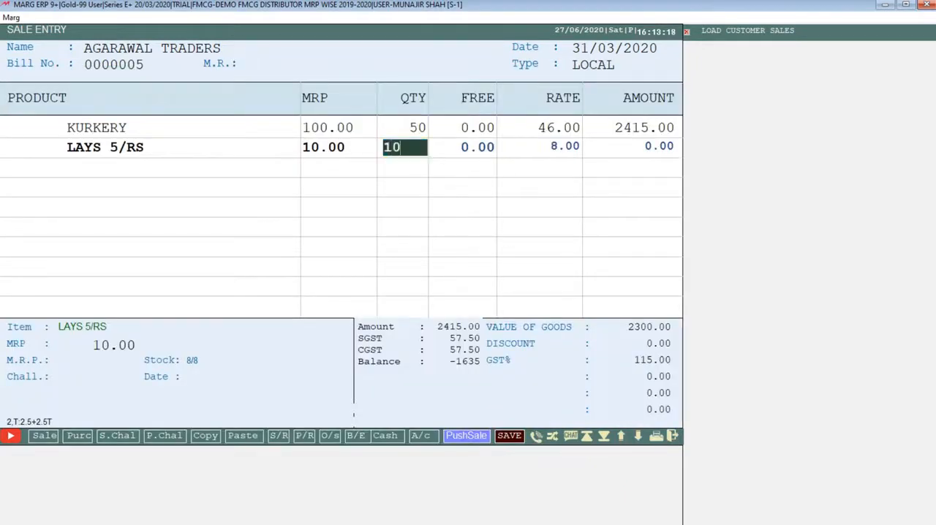
key(Return)
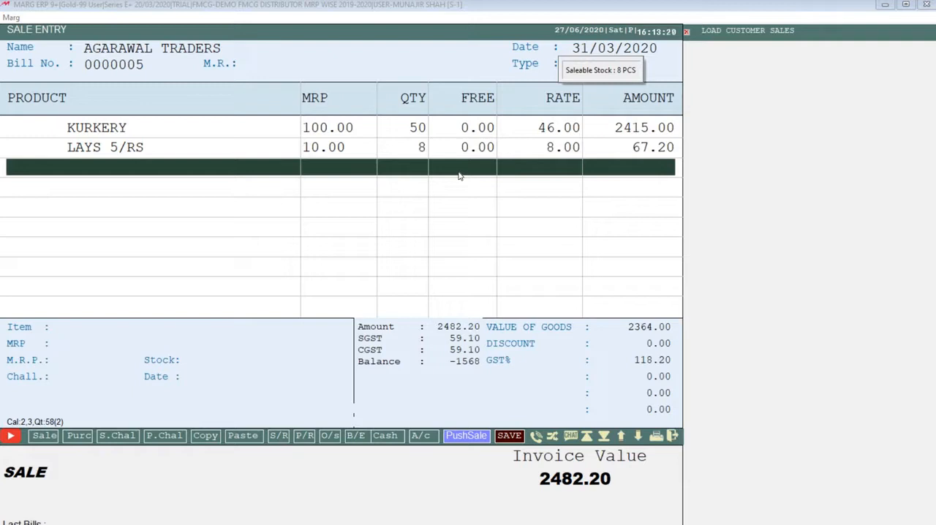
key(Up)
key(Up)
key(Down)
key(Down)
key(Return)
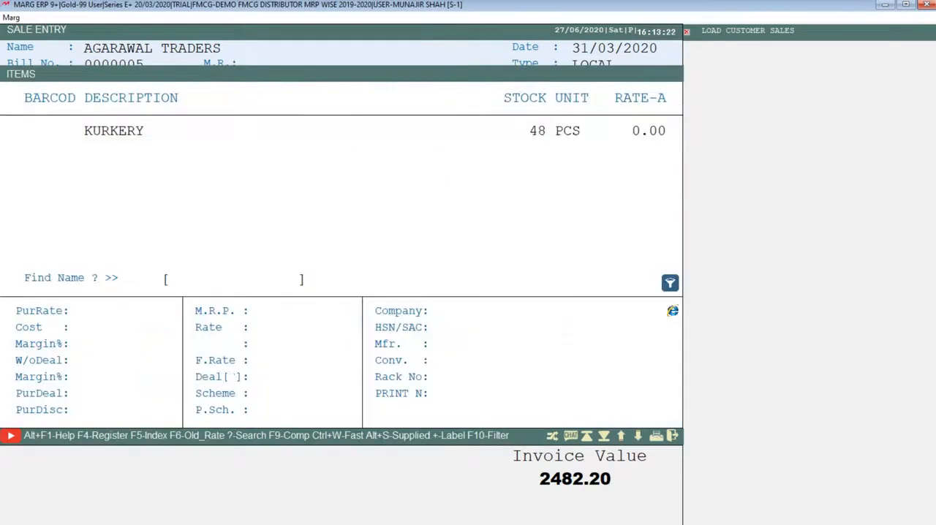
key(Escape)
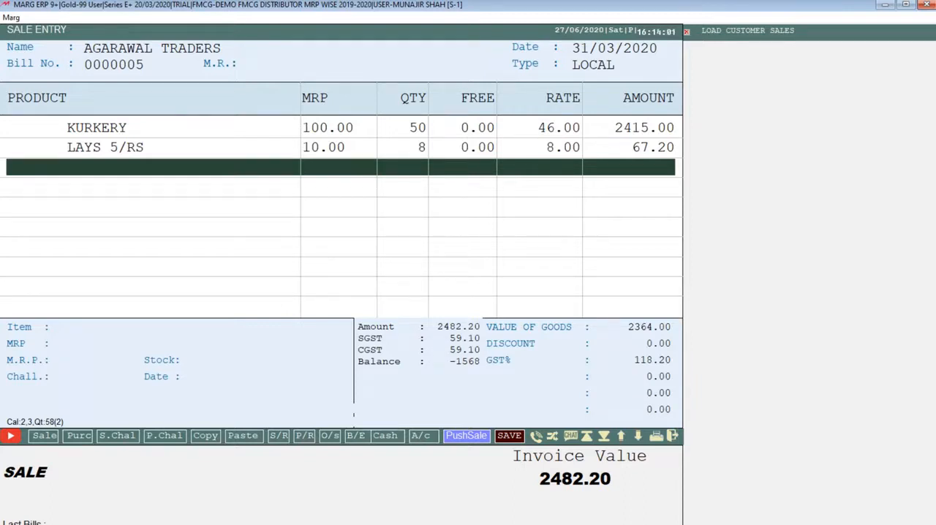
- Finish the item entry, try a bill discount of 5, clear it and leave the bill without a discount
key(Return)
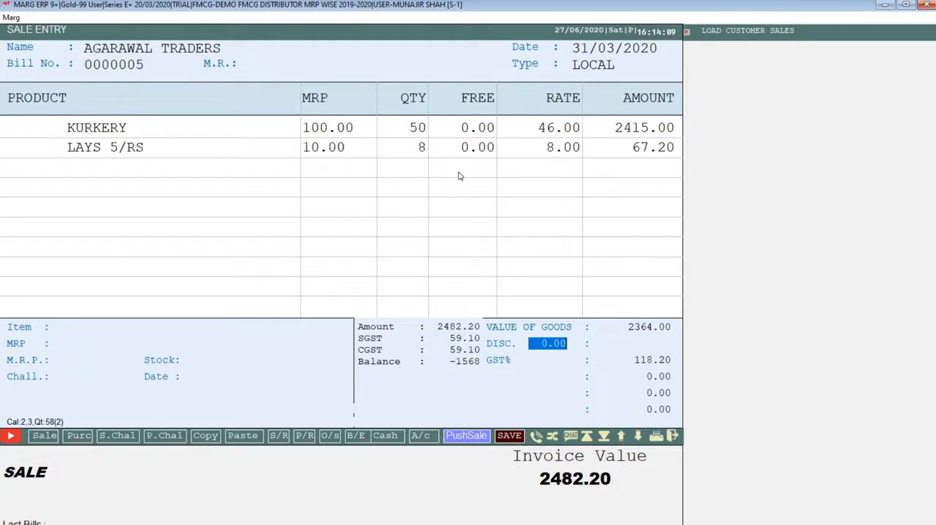
text(5 .)
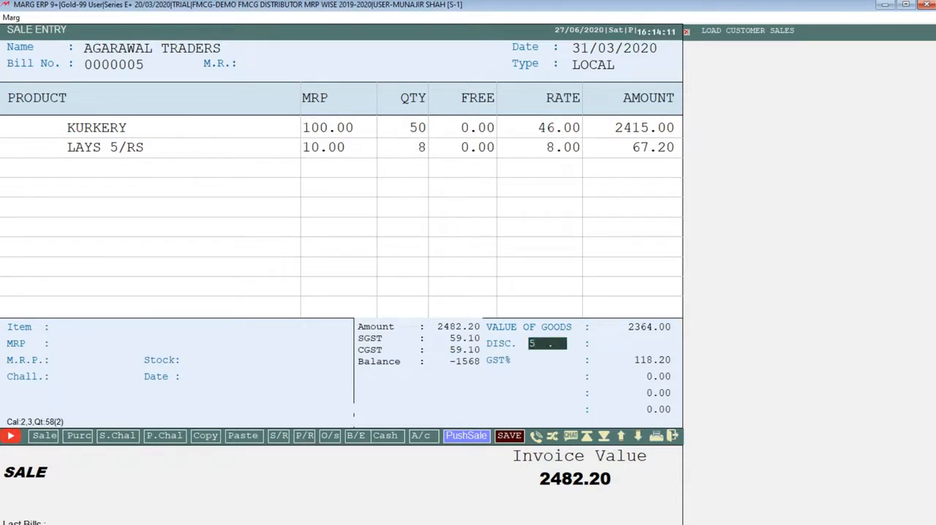
key(BackSpace)
key(Return)
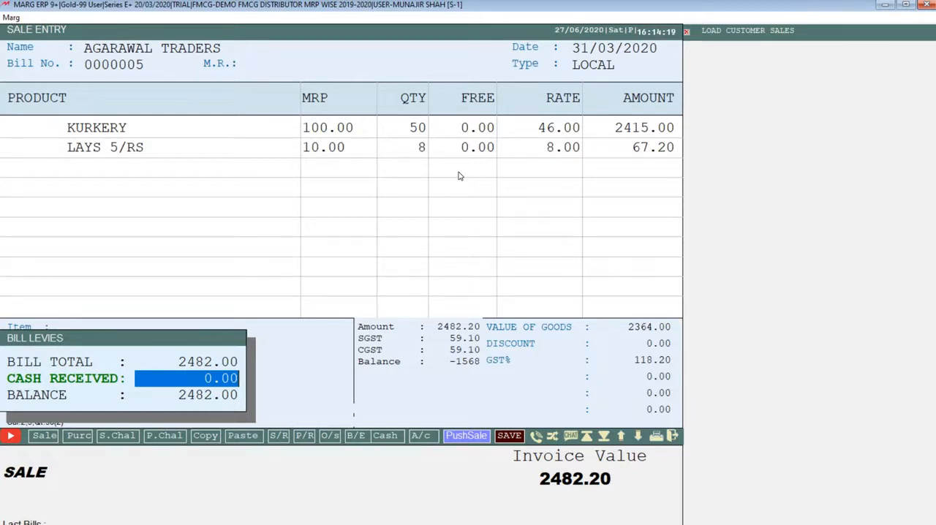
- Keep cash received at 0.00, save the bill and decline adjusting the pending credit note
key(Return)
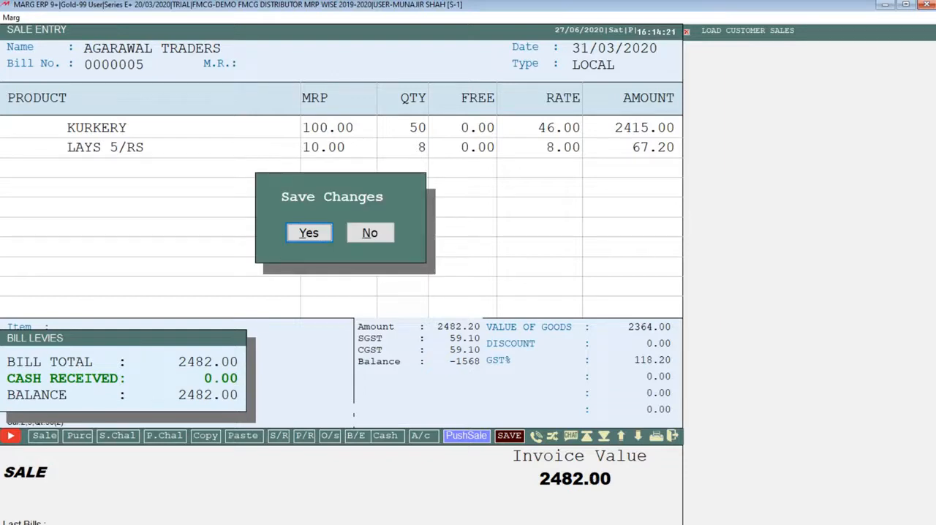
key(Return)
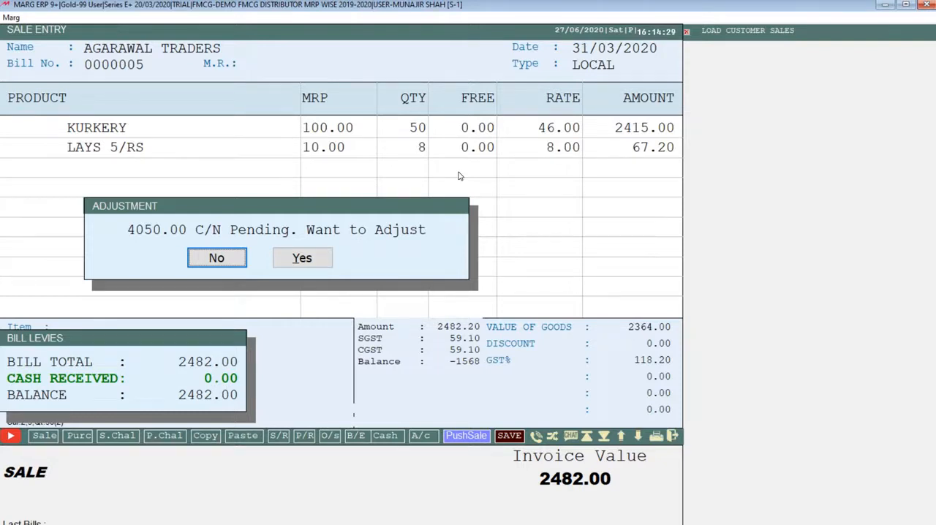
key(Return)
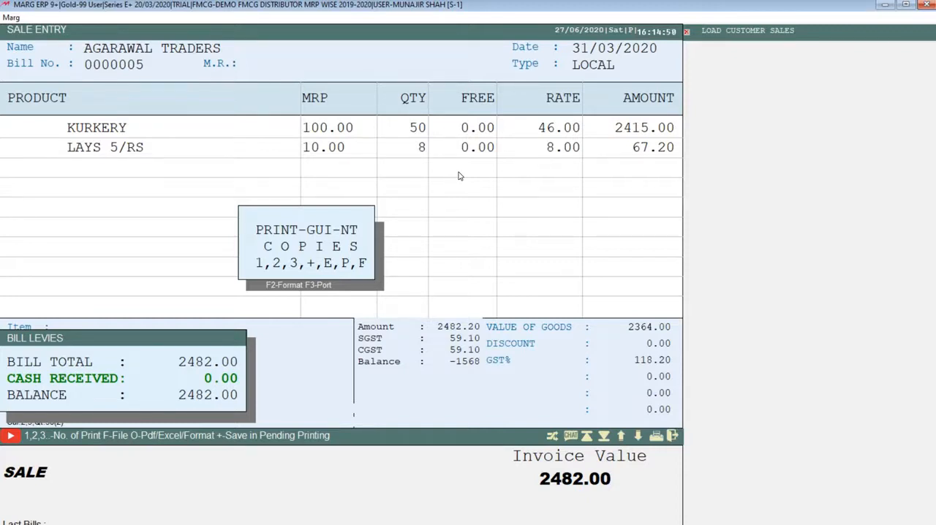
- Preview one copy of the bill's GST invoice, close the print prompt and exit sale entry to the main screen
key(1)
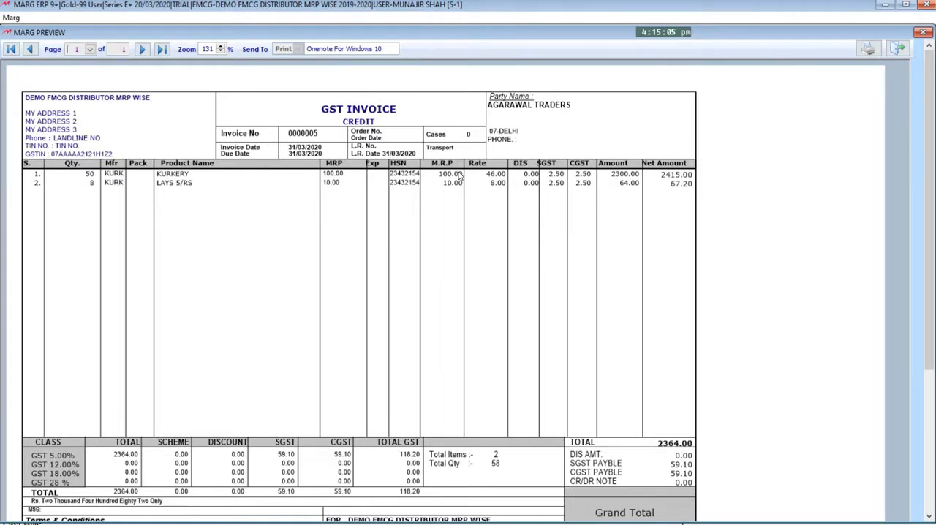
key(Escape)
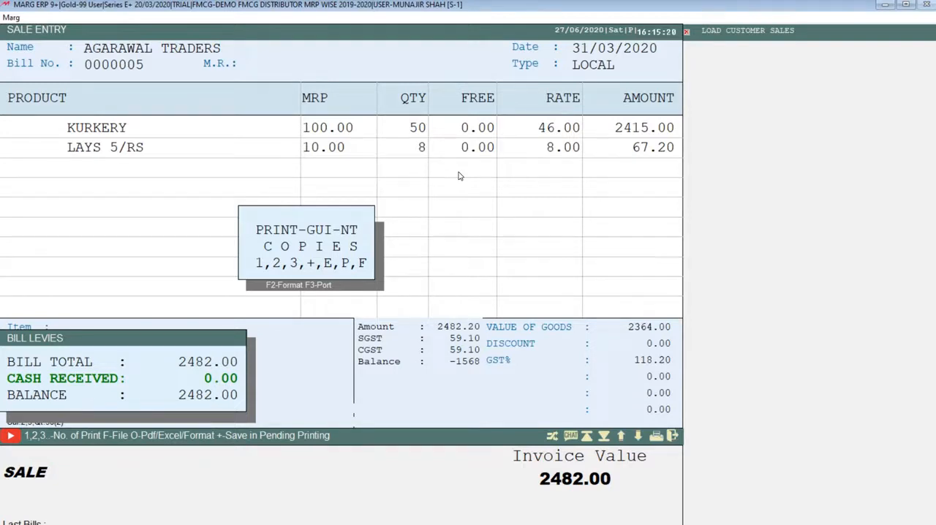
key(Escape)
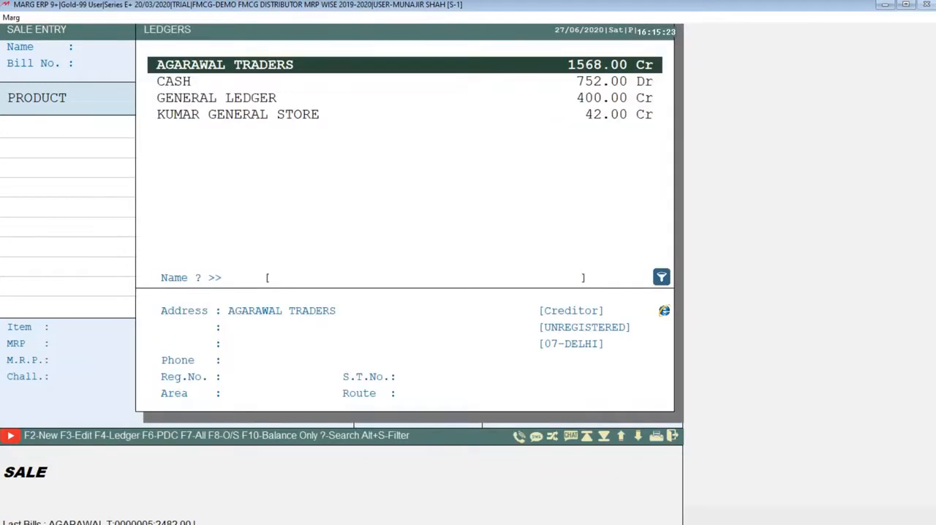
key(Escape)
key(Escape)
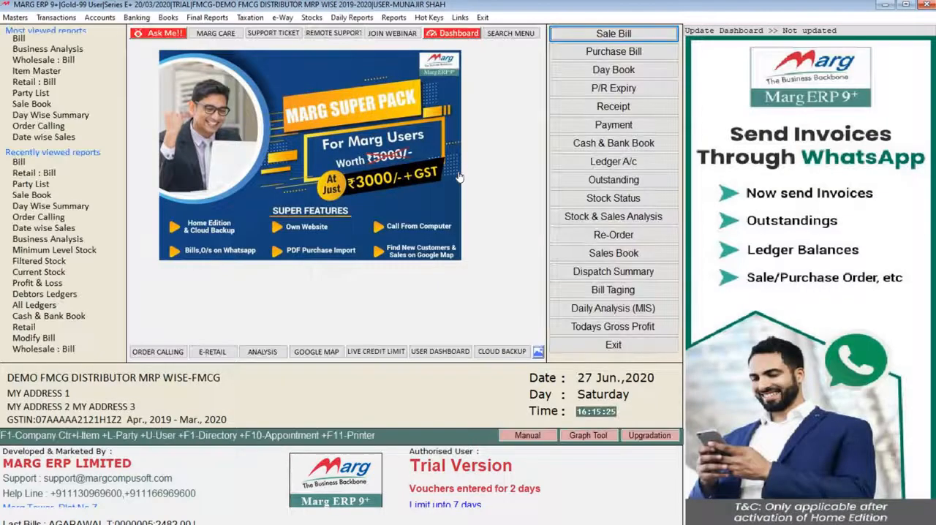